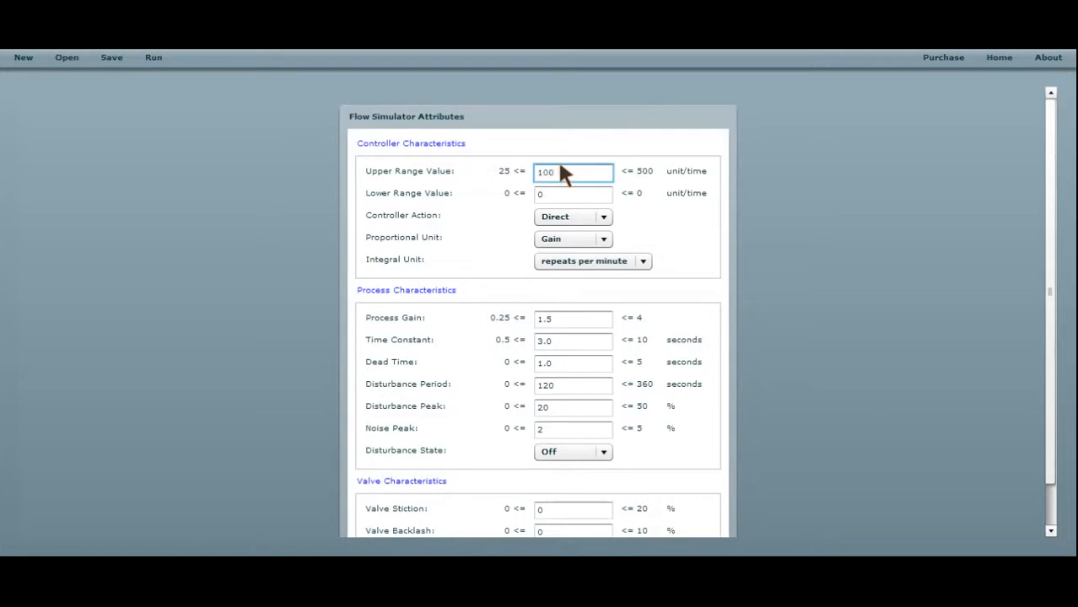
# Set the integral unit to minutes per repeat, the process gain to 1 and the time constant to 1 second.
pyautogui.click(577, 268)
pyautogui.click(578, 292)
pyautogui.moveTo(569, 317); pyautogui.dragTo(443, 328)
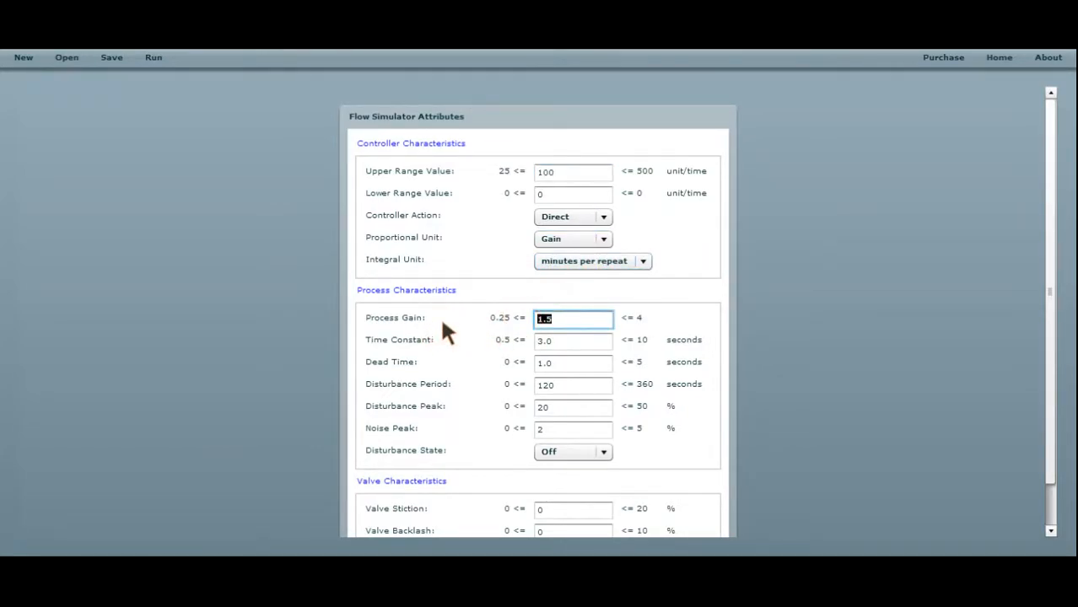
pyautogui.moveTo(567, 340); pyautogui.dragTo(455, 341)
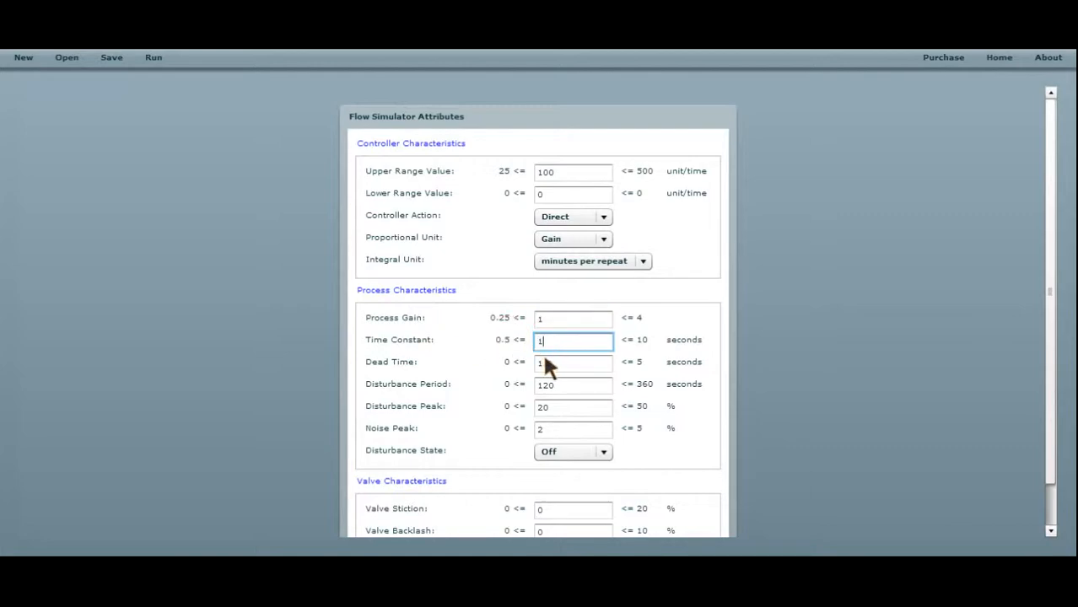
pyautogui.scroll(-1, 564, 366)
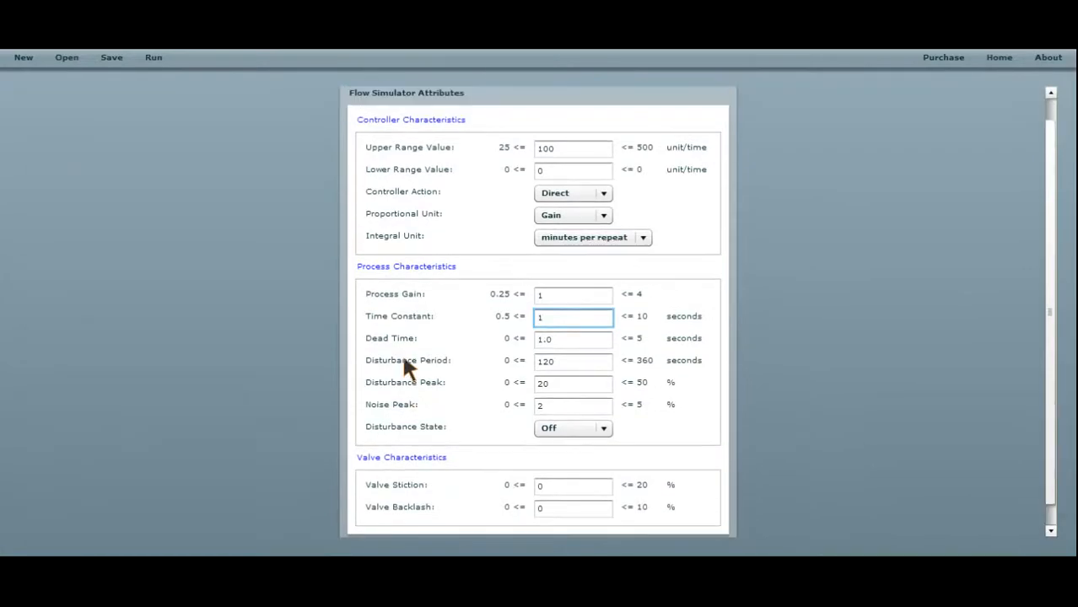
pyautogui.scroll(-1, 404, 361)
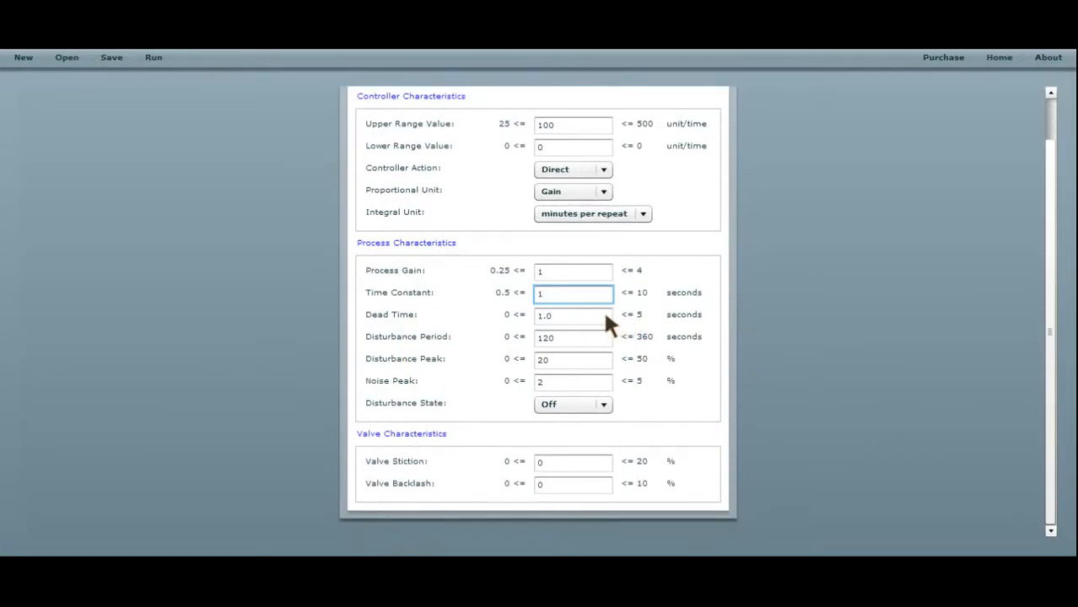
pyautogui.scroll(1, 599, 316)
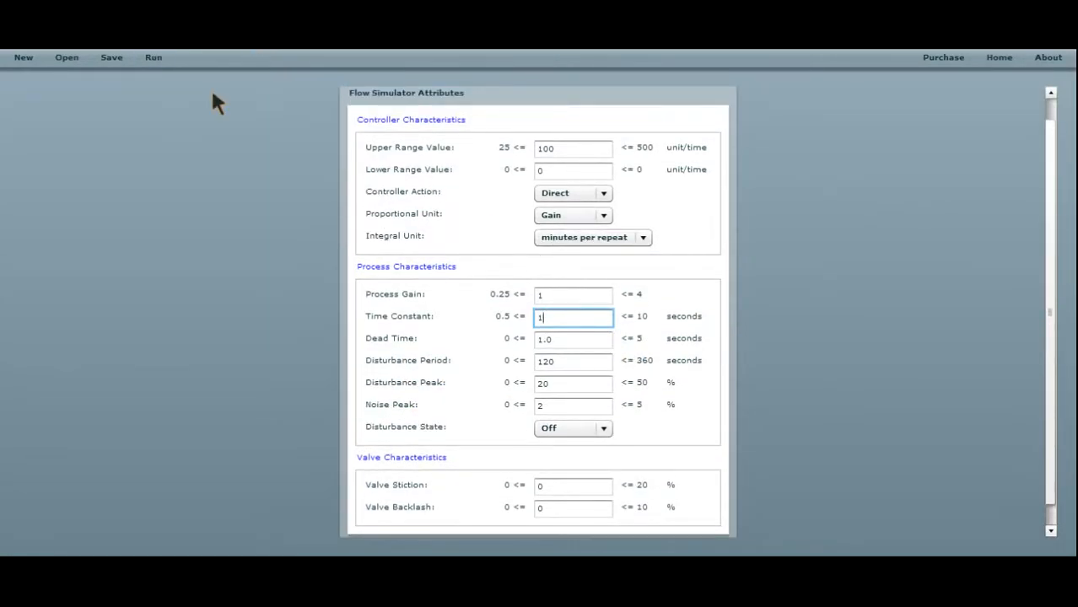
# Run the flow simulation and speed up its time multiplier to 10.
pyautogui.click(151, 59)
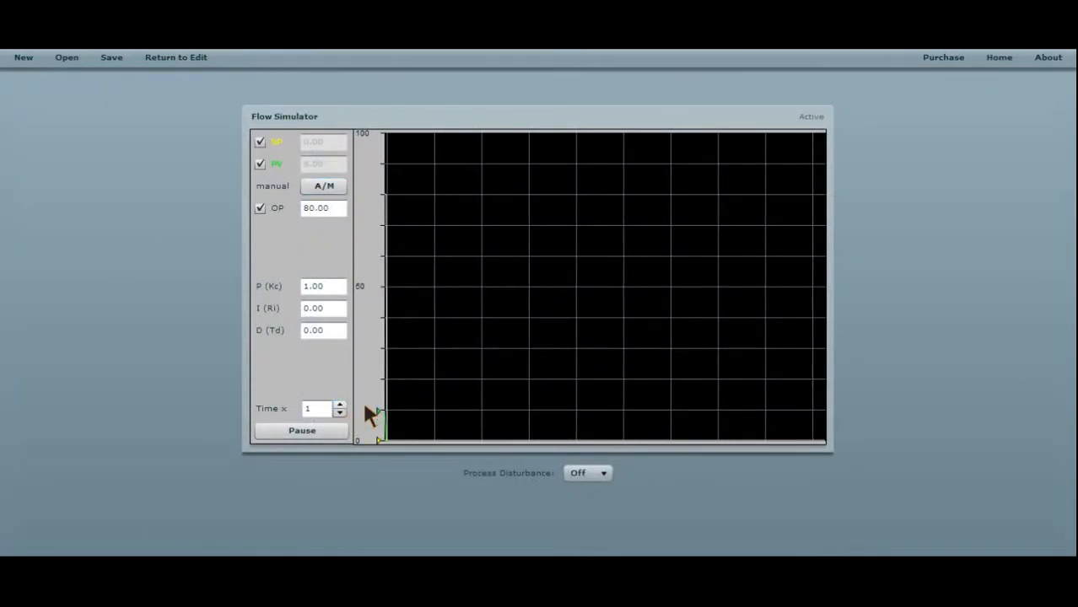
pyautogui.click(340, 406)
pyautogui.click(340, 406)
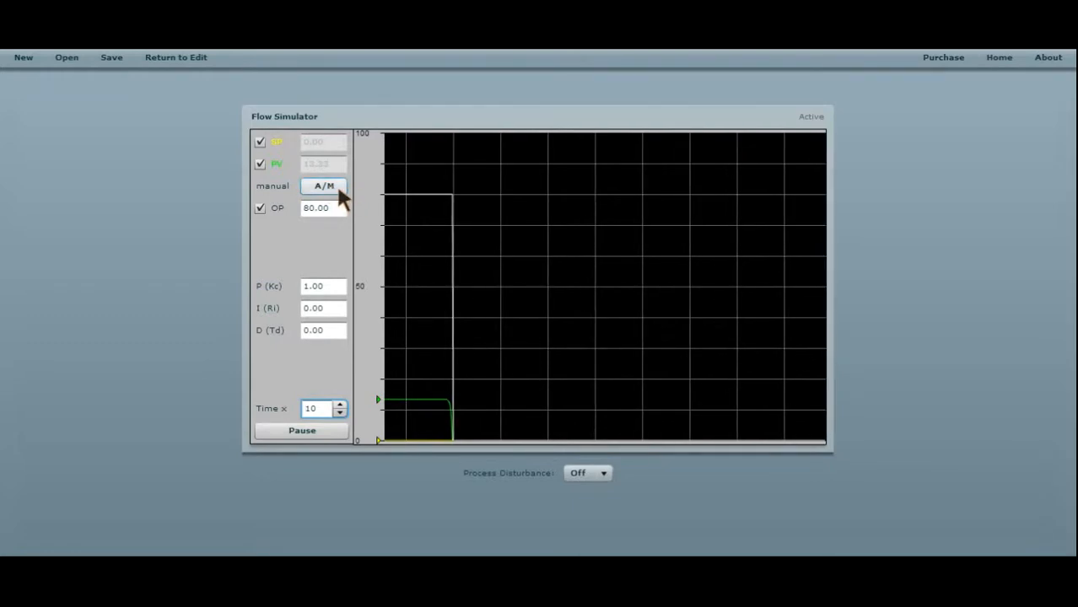
# Switch the controller from manual to automatic and set the setpoint (SP) to 50.
pyautogui.click(326, 188)
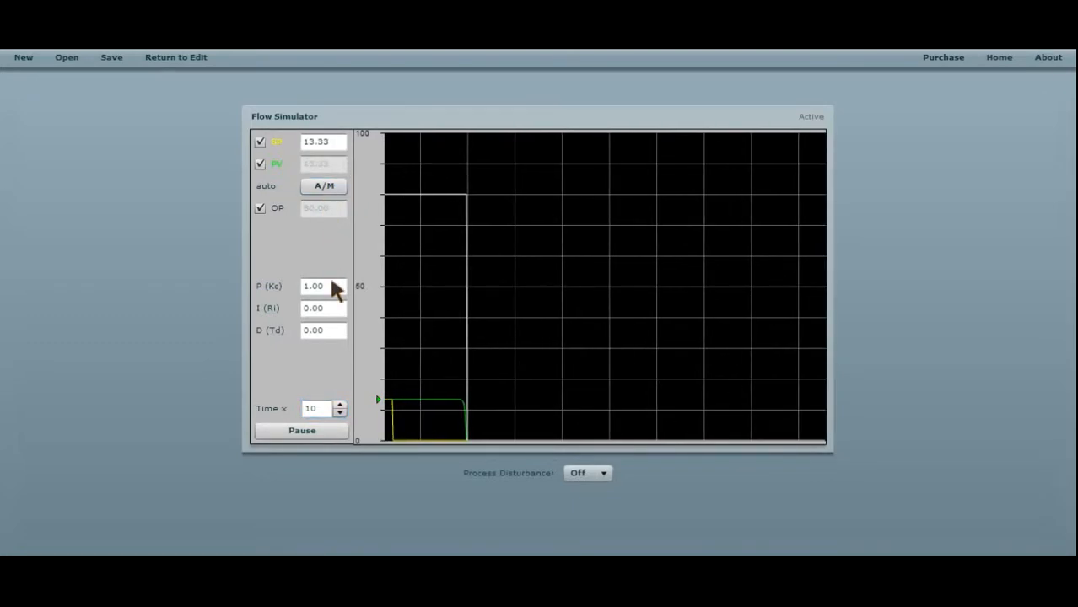
pyautogui.click(336, 140)
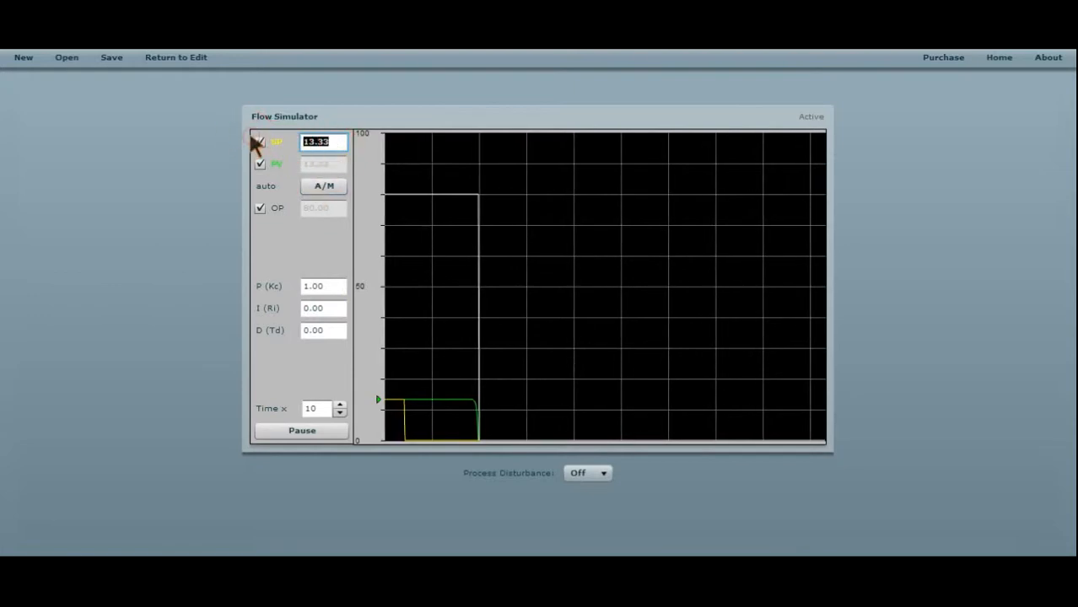
pyautogui.write('50')
pyautogui.press('Return')
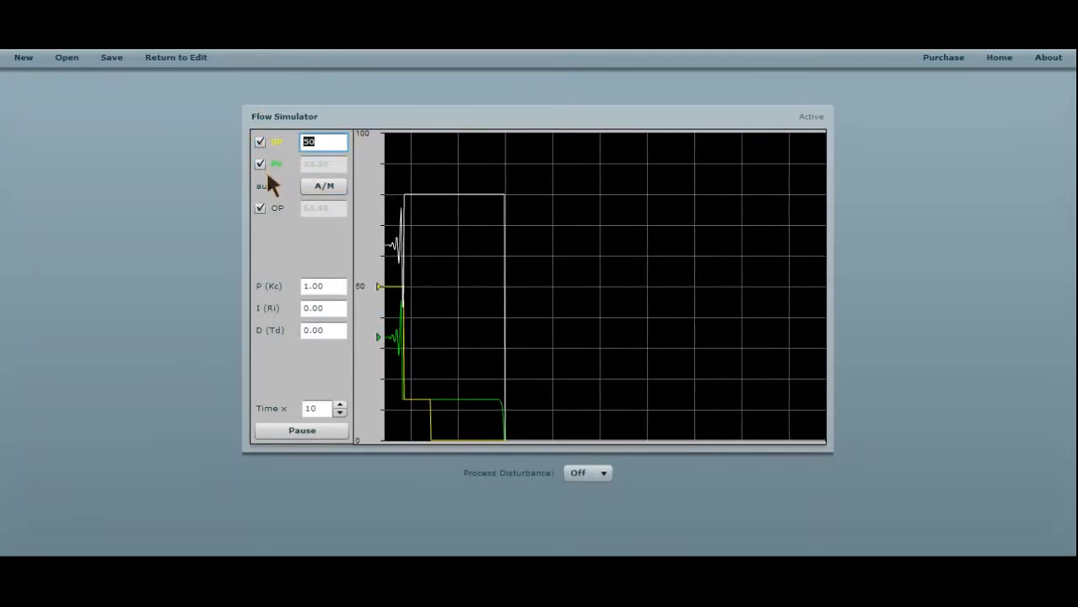
# Check the response on the trend, set the proportional gain P (Kc) to .25 and step the setpoint to 25.
pyautogui.moveTo(405, 336)
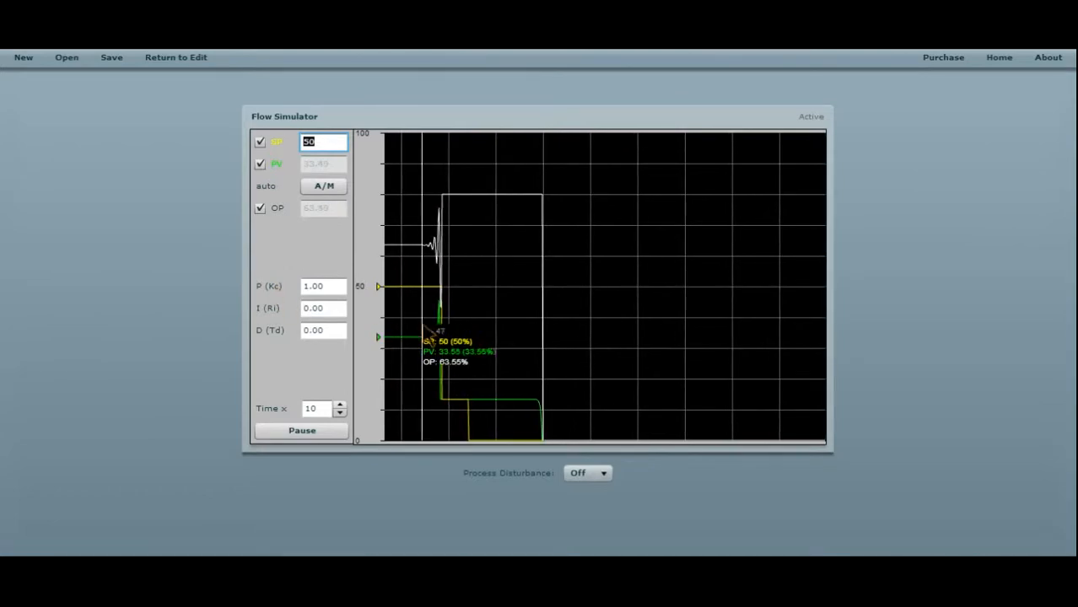
pyautogui.click(272, 287)
pyautogui.write('.25')
pyautogui.press('Return')
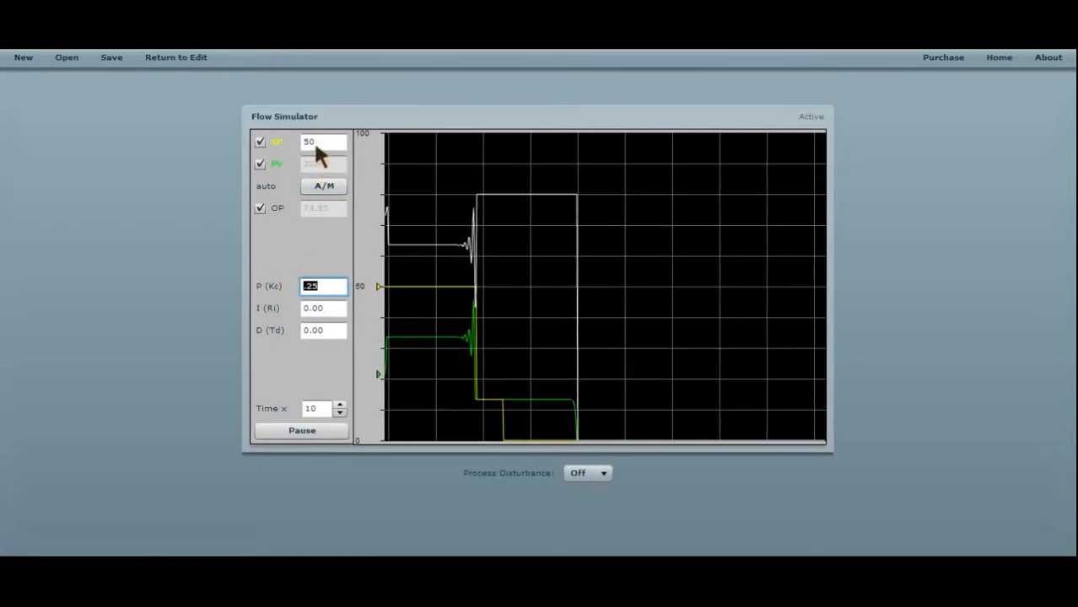
pyautogui.click(321, 144)
pyautogui.write('25')
pyautogui.press('Return')
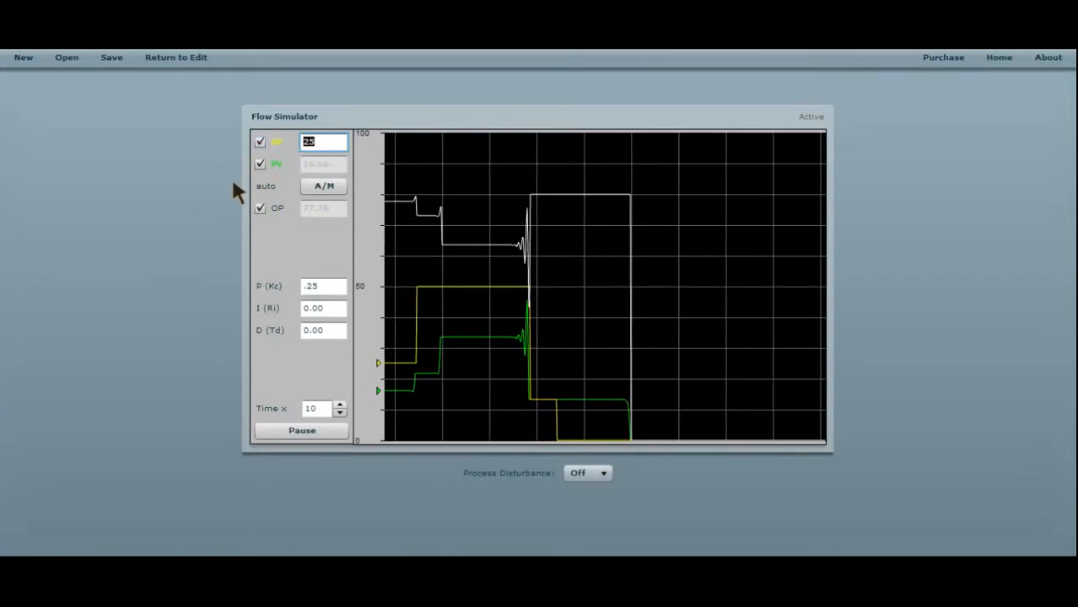
# Set the proportional gain P (Kc) to .2 and step the setpoint to 50.
pyautogui.moveTo(439, 399)
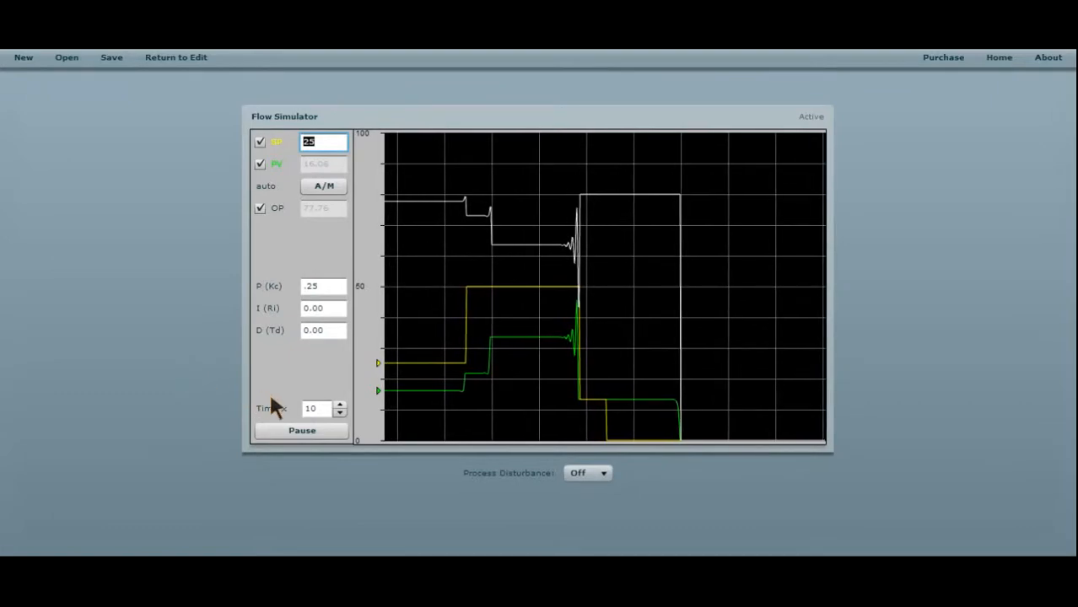
pyautogui.click(314, 286)
pyautogui.press('BackSpace')
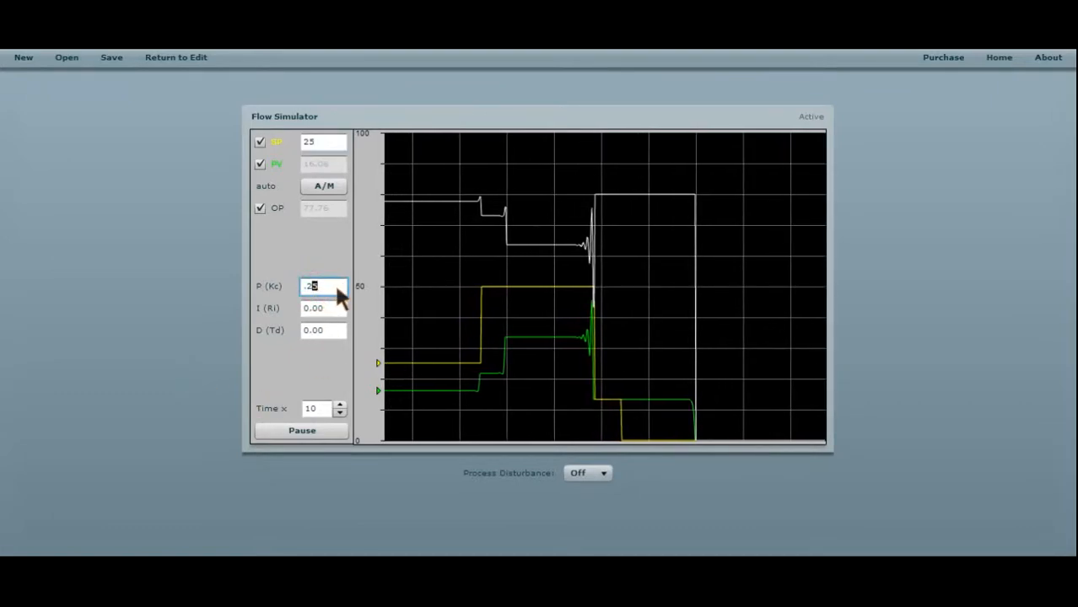
pyautogui.hotkey('shift', 'Left')
pyautogui.hotkey('shift', 'Left')
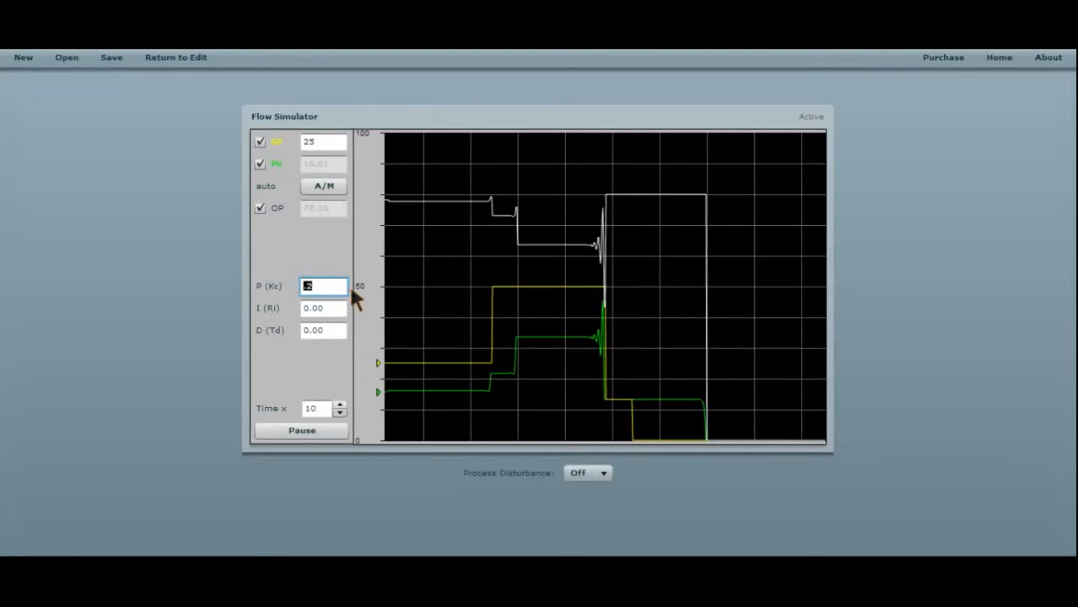
pyautogui.moveTo(319, 140); pyautogui.dragTo(233, 142)
pyautogui.write('50')
pyautogui.press('Return')
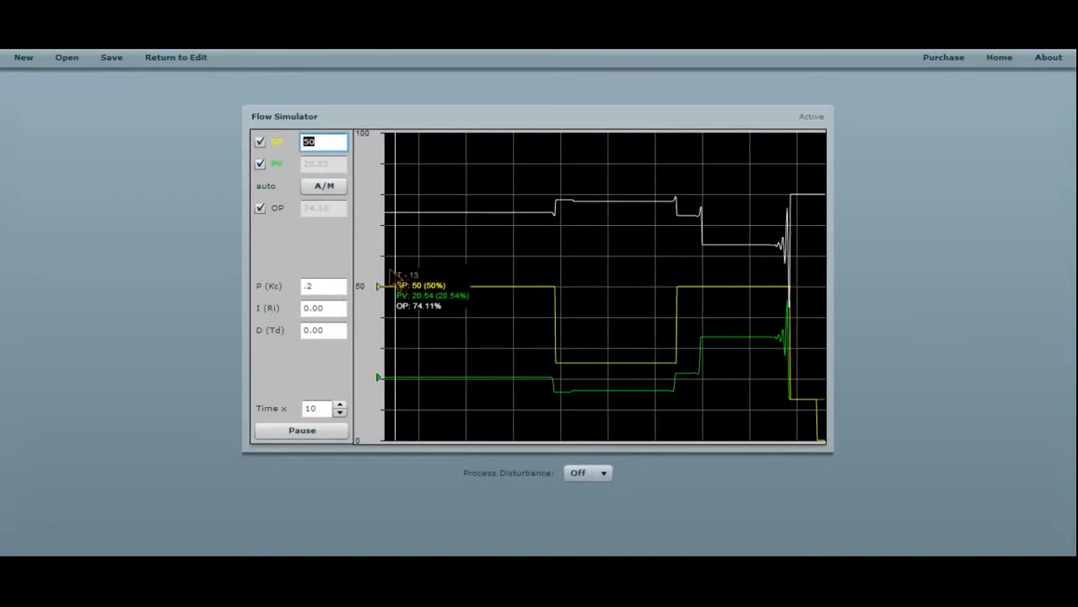
# Add integral action by setting I (Ri) to .5 minutes per repeat.
pyautogui.moveTo(330, 307); pyautogui.dragTo(186, 309)
pyautogui.write('5')
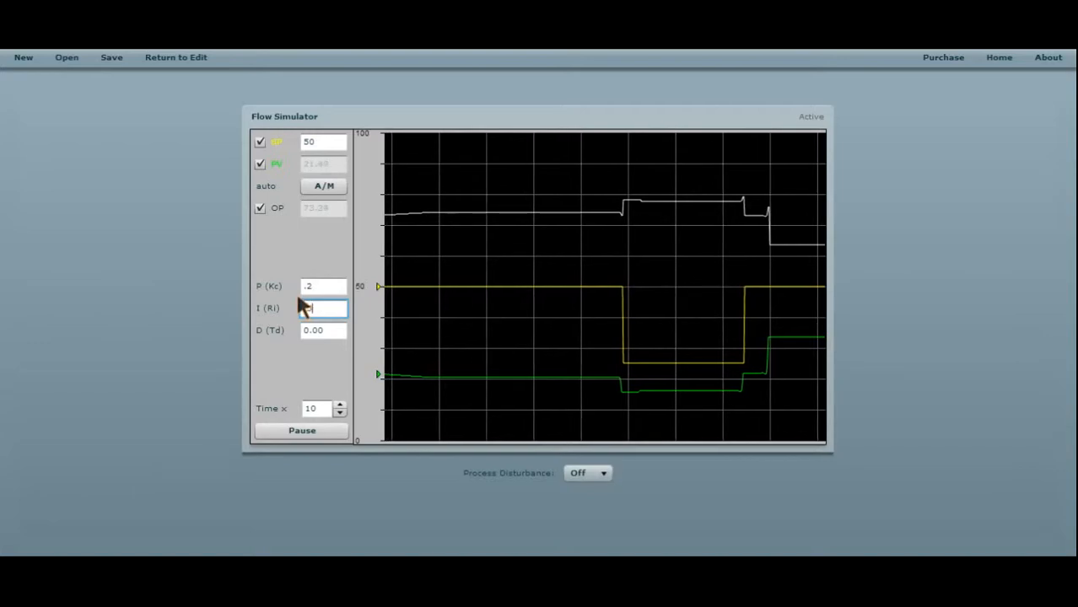
pyautogui.hotkey('shift', 'Left')
pyautogui.hotkey('shift', 'Left')
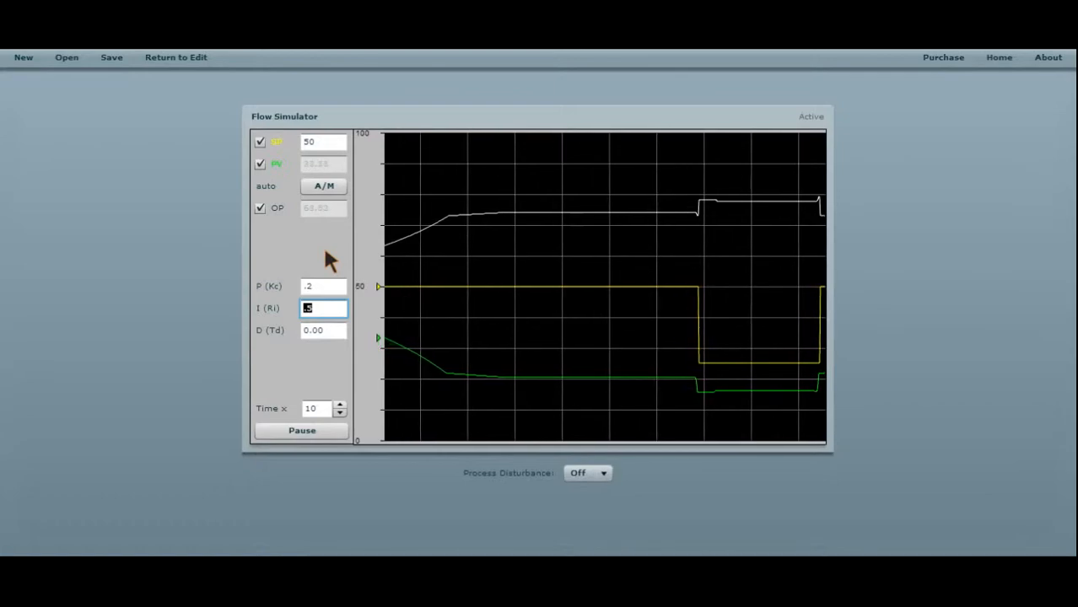
# Strengthen the integral action by setting I (Ri) to .025.
pyautogui.write('.0')
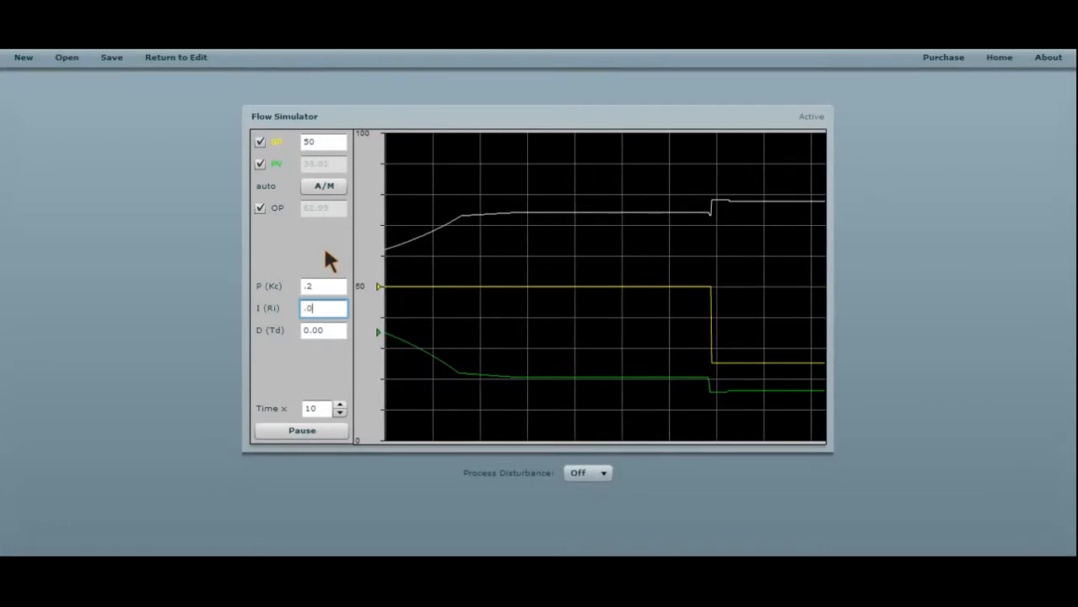
pyautogui.write('25')
pyautogui.press('Return')
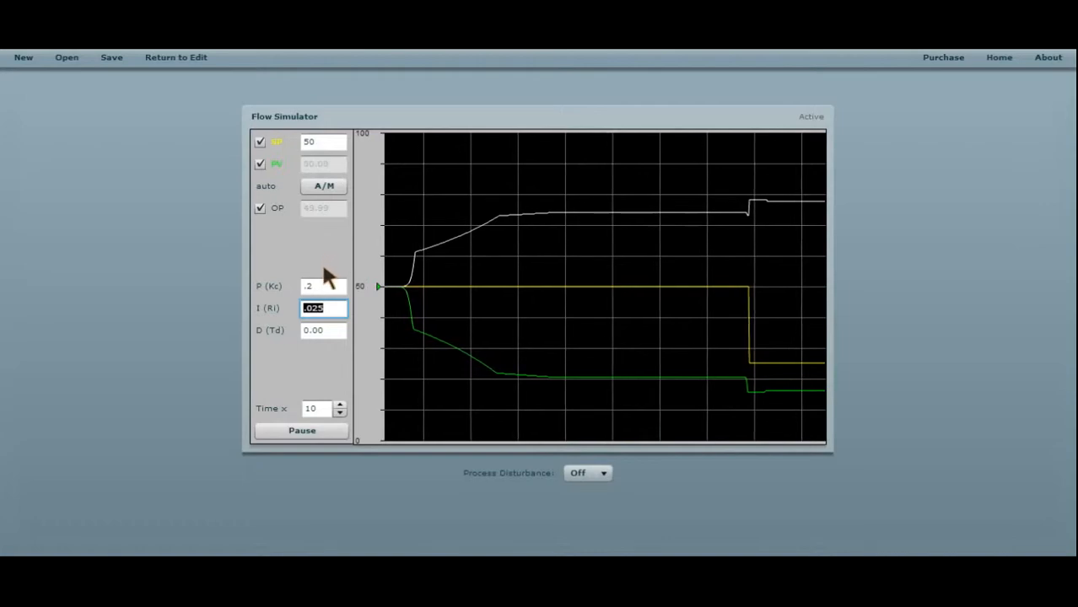
# Test the loop response by stepping the setpoint to 70 and, once it settles, to 10.
pyautogui.doubleClick(325, 143)
pyautogui.write('70')
pyautogui.press('Return')
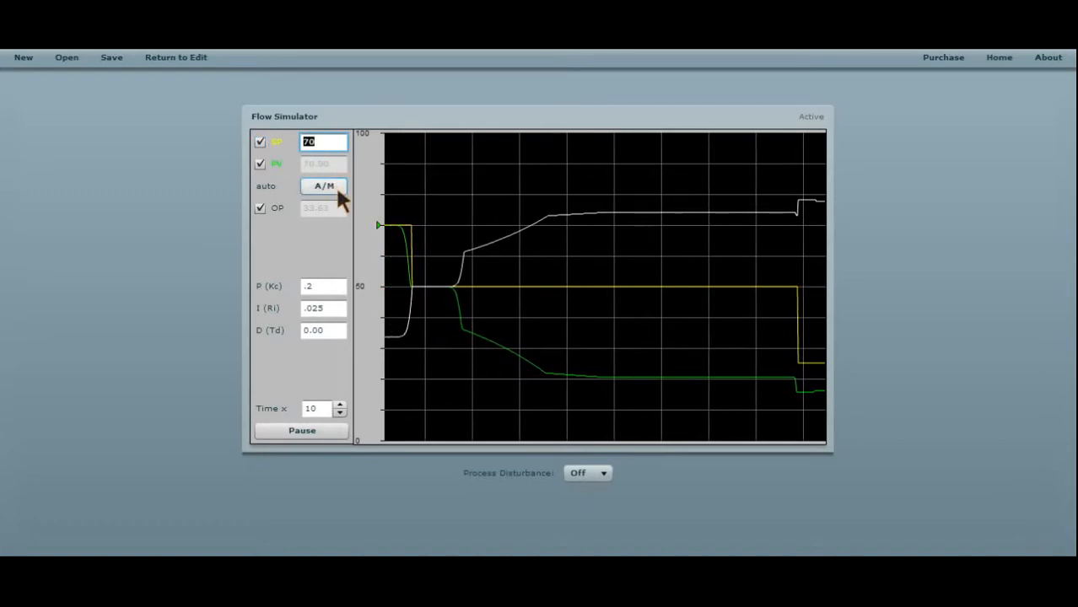
pyautogui.write('10')
pyautogui.press('Return')
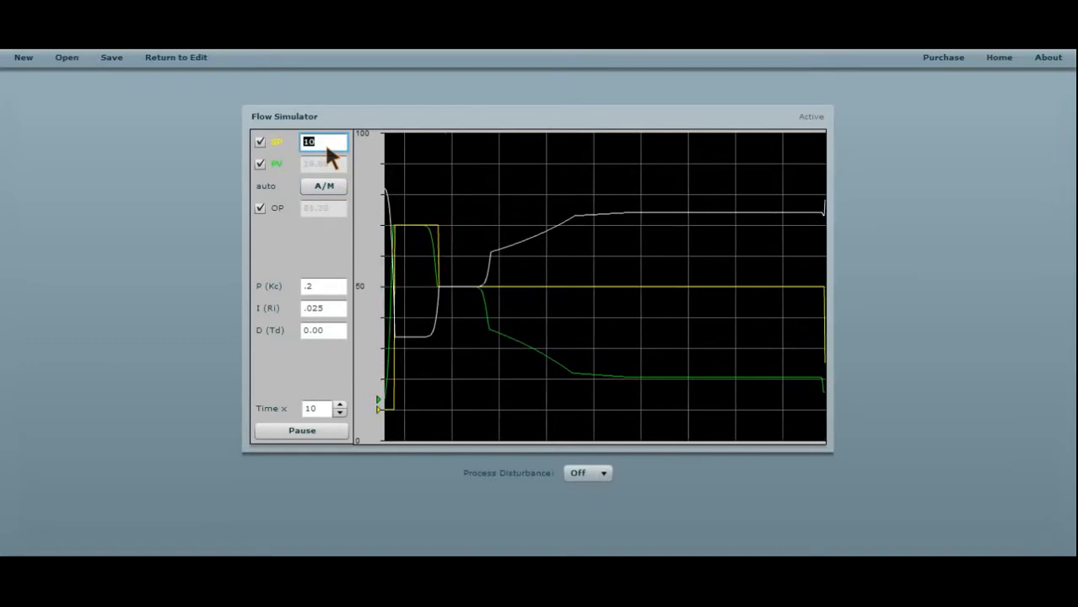
# Set the integral I (Ri) to .01 and test it by stepping the setpoint to 80.
pyautogui.doubleClick(316, 308)
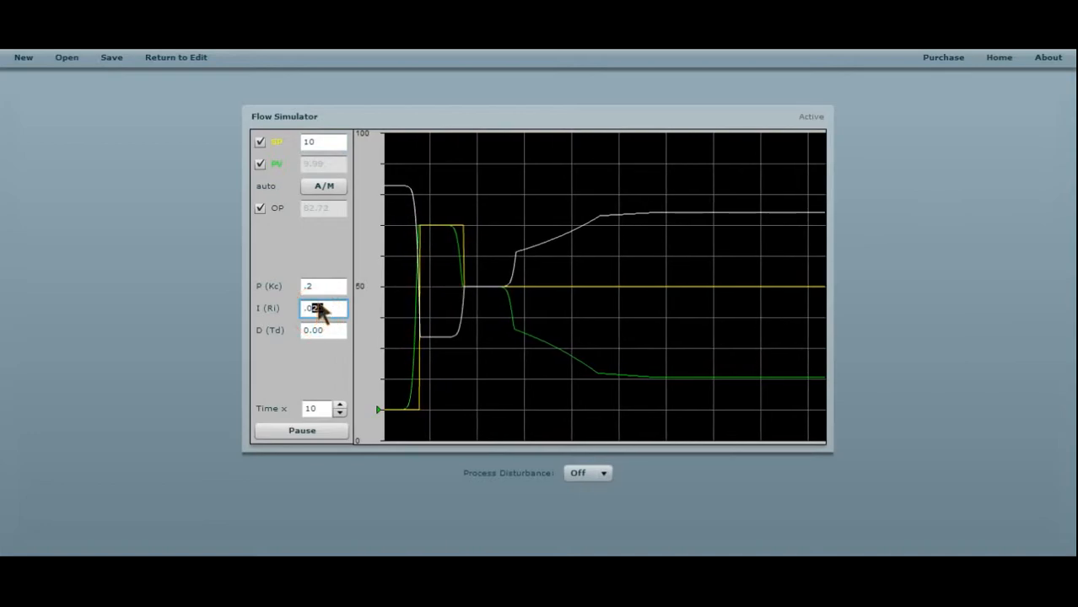
pyautogui.press('Return')
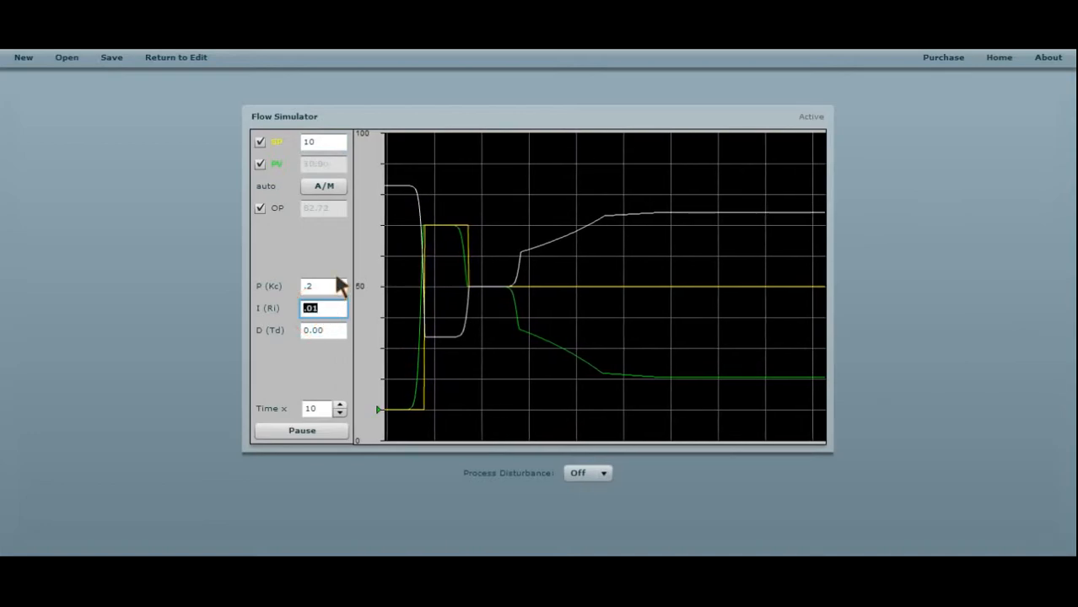
pyautogui.doubleClick(314, 141)
pyautogui.write('80')
pyautogui.press('Return')
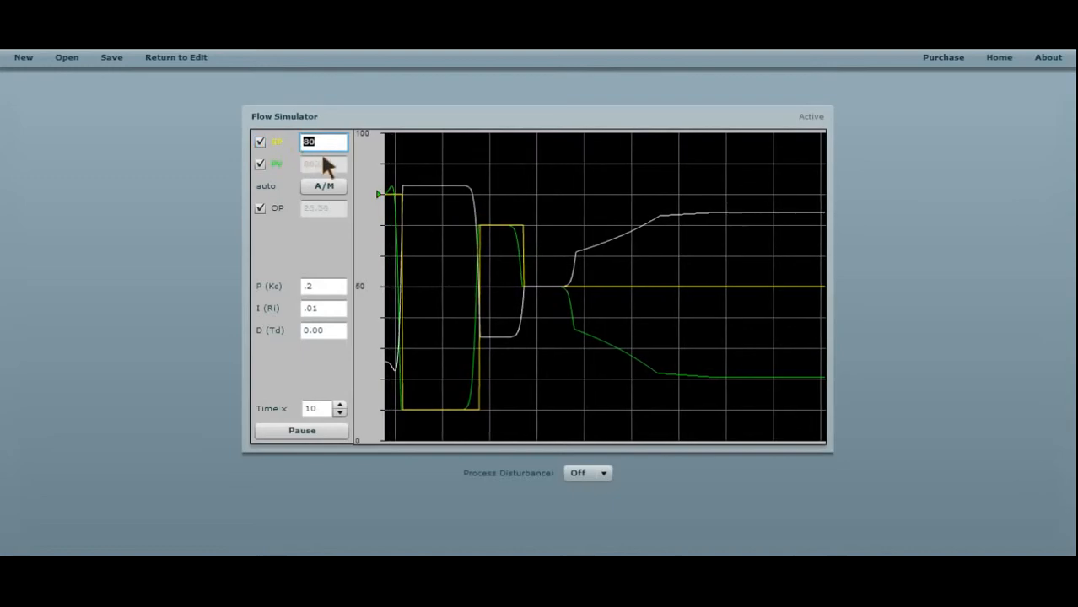
# Set the integral I (Ri) to .02 and test it by stepping the setpoint to 10.
pyautogui.moveTo(321, 309); pyautogui.dragTo(313, 308)
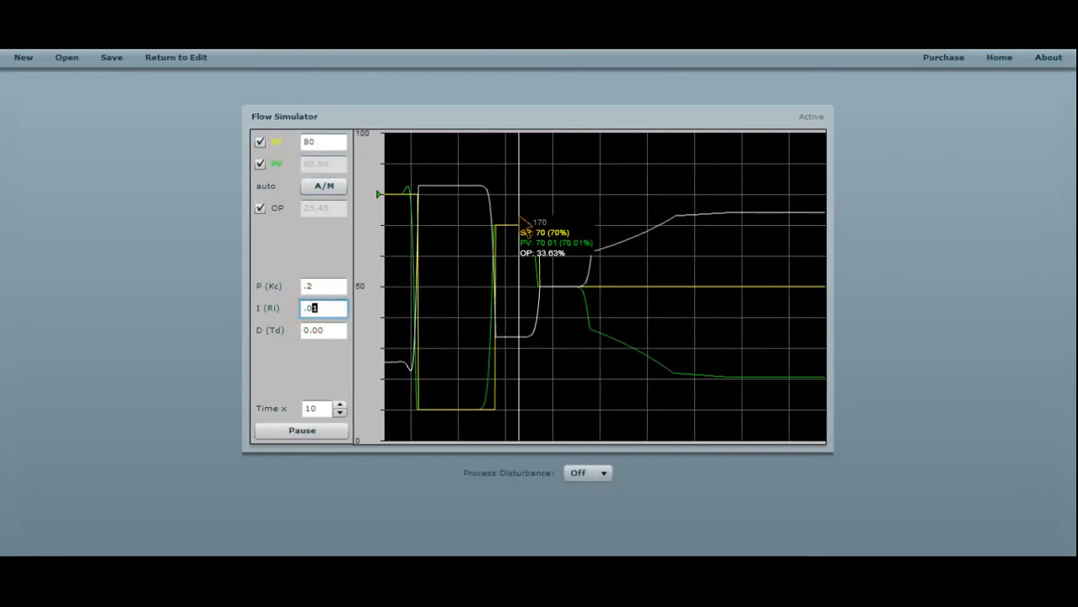
pyautogui.write('2')
pyautogui.press('Return')
pyautogui.click(261, 145)
pyautogui.write('10')
pyautogui.press('Return')
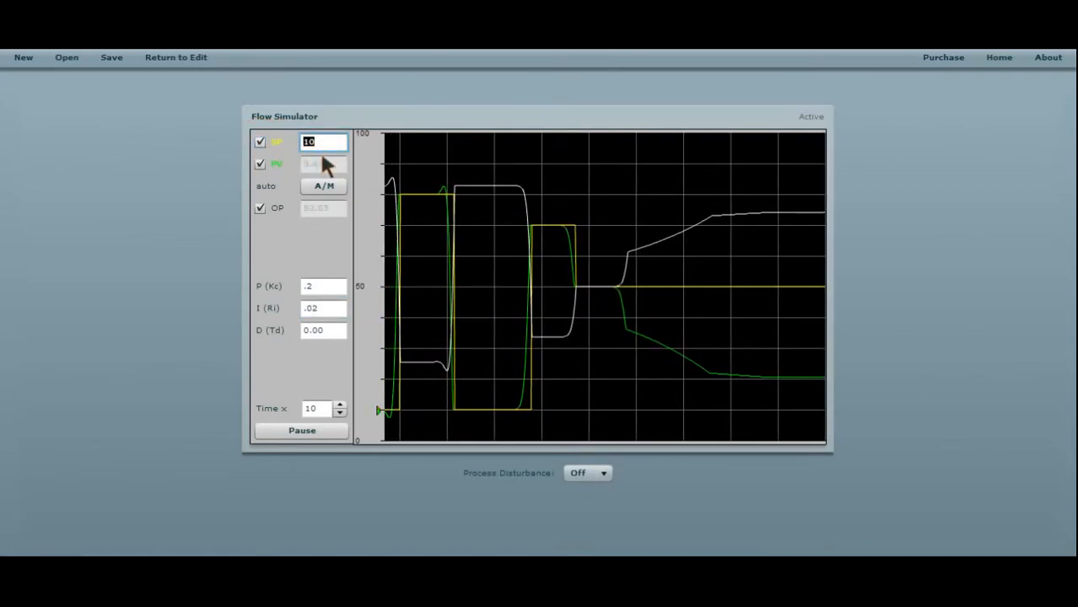
# Set the integral I (Ri) to .0325, step the setpoint to 80 and inspect the response on the trend.
pyautogui.doubleClick(330, 308)
pyautogui.write('03')
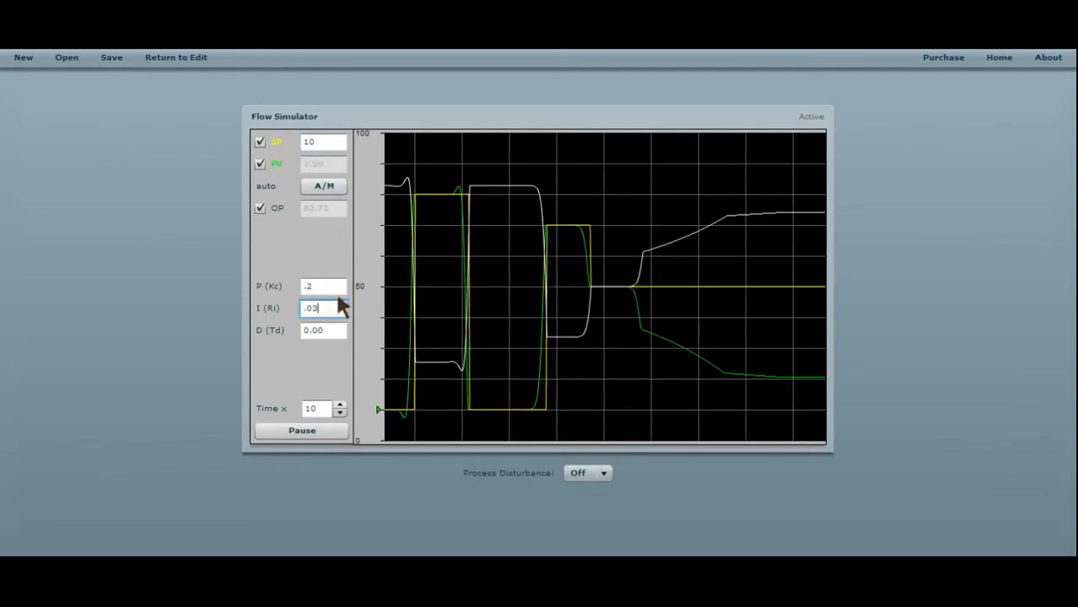
pyautogui.write('25')
pyautogui.press('Return')
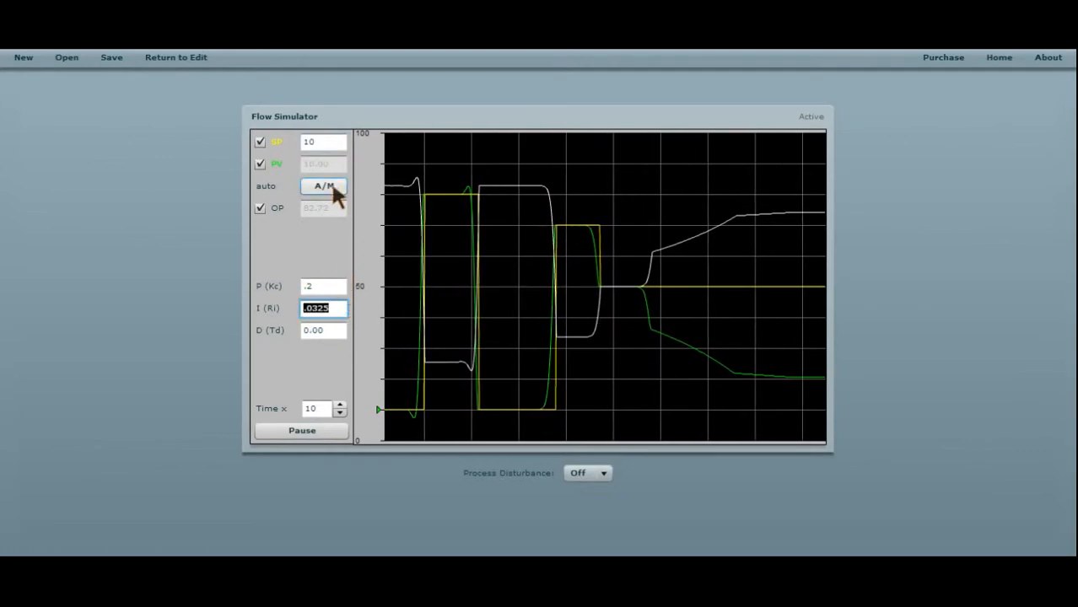
pyautogui.doubleClick(322, 142)
pyautogui.write('8')
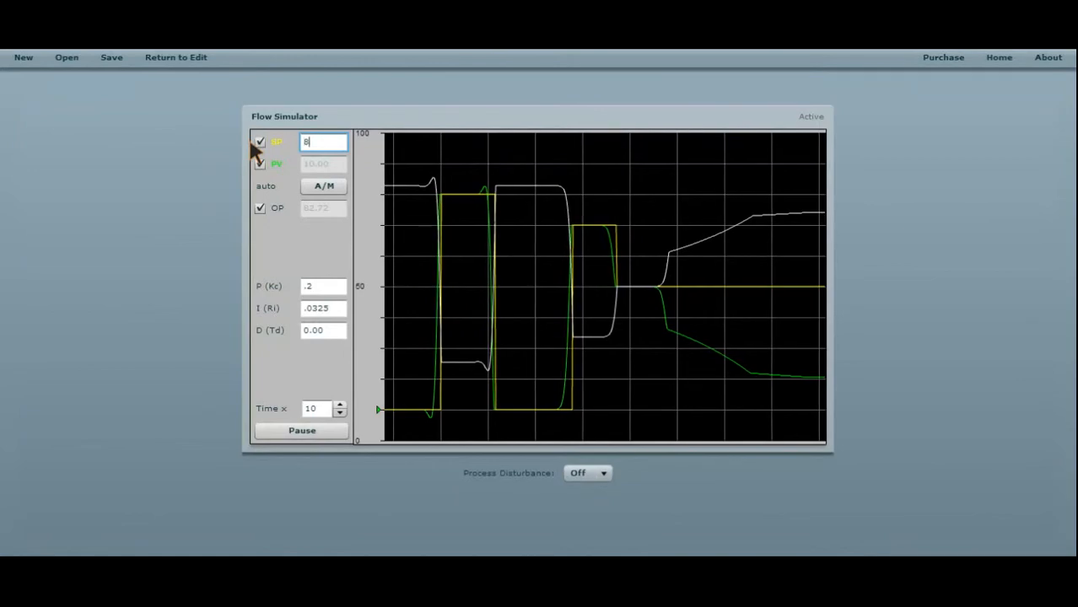
pyautogui.write('0')
pyautogui.press('Return')
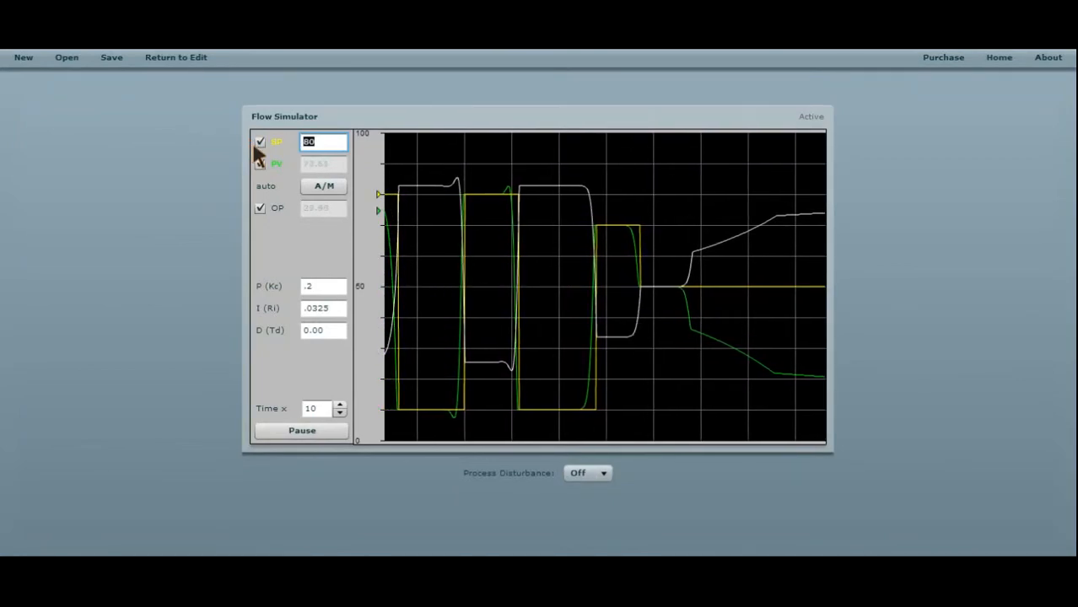
pyautogui.moveTo(431, 394)
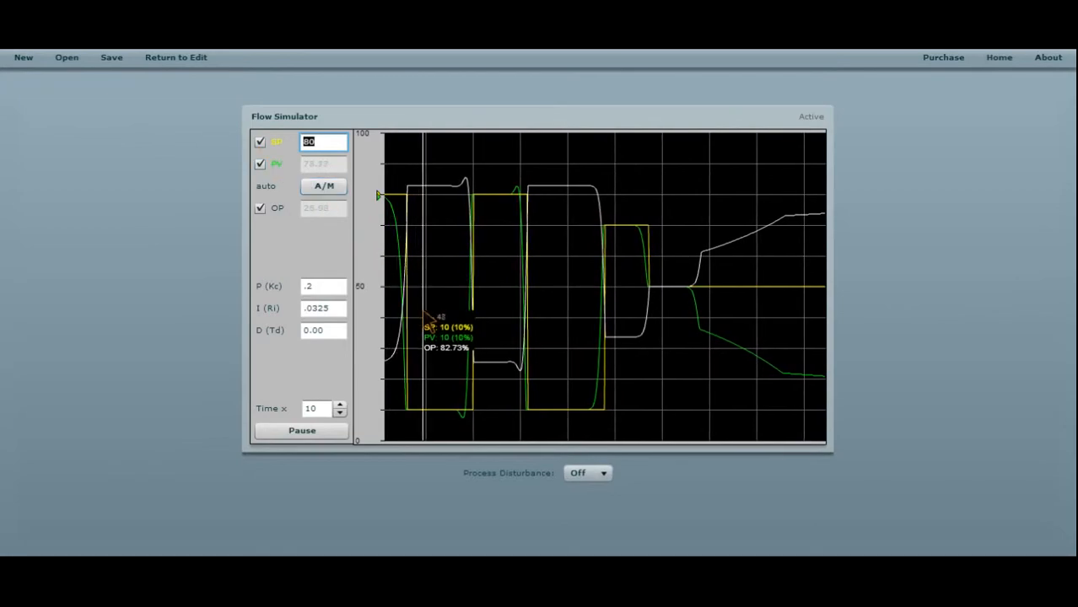